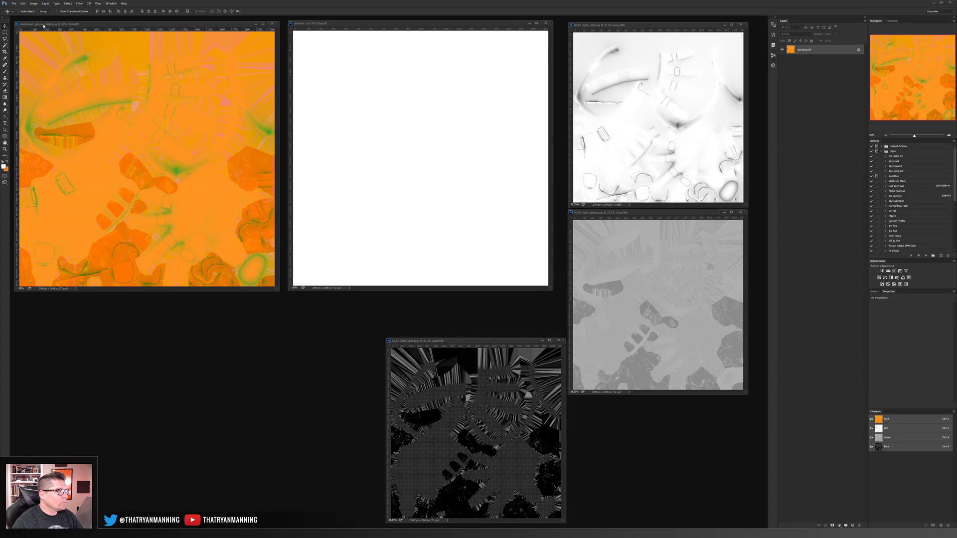
left_click(175, 125)
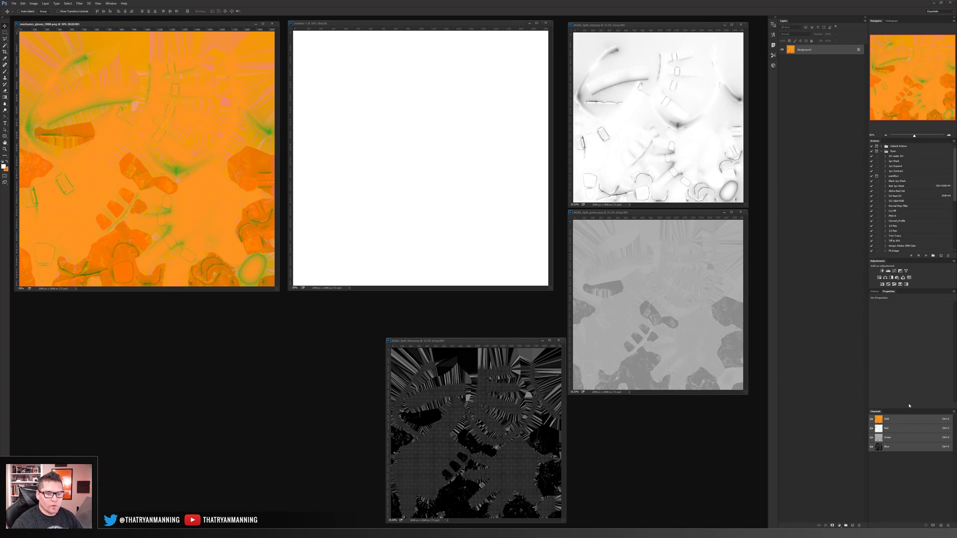
left_click(906, 428)
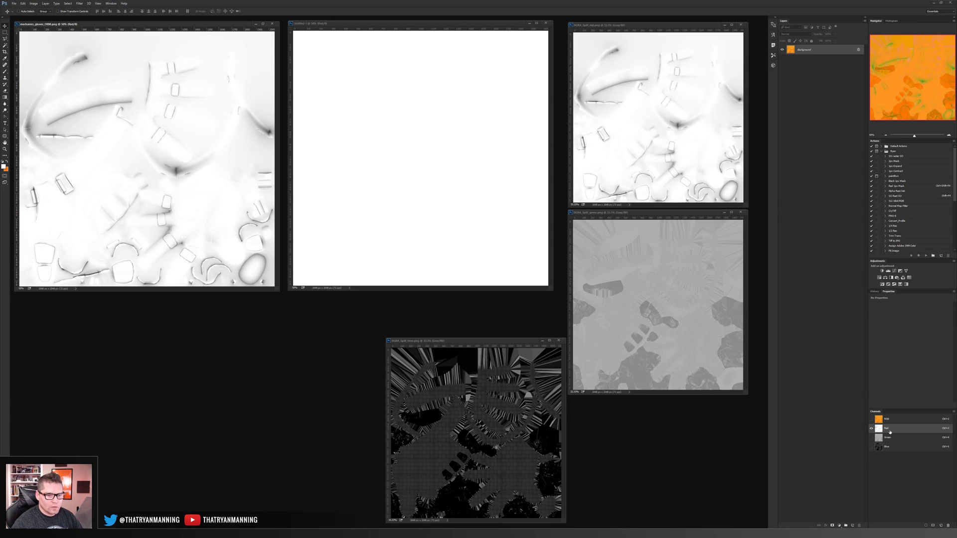
left_click(897, 438)
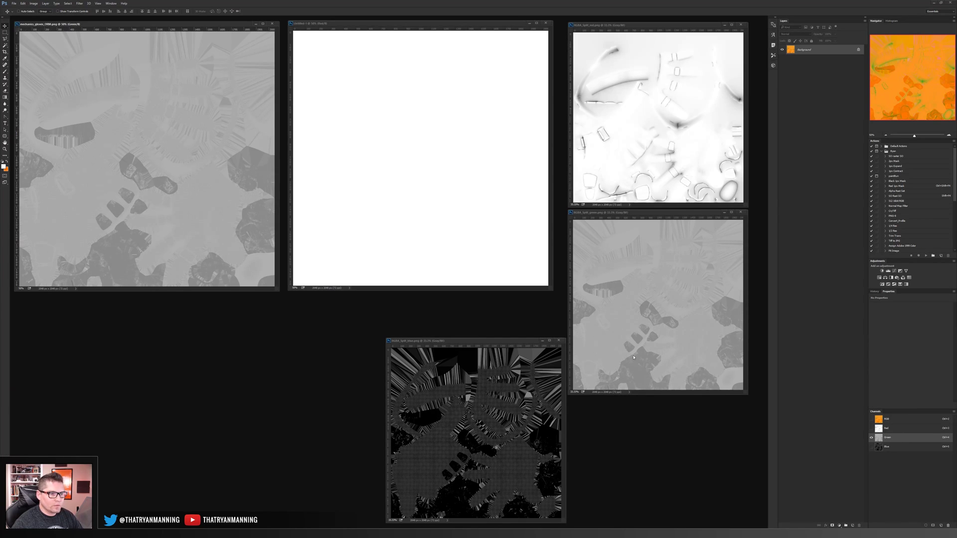
left_click(908, 446)
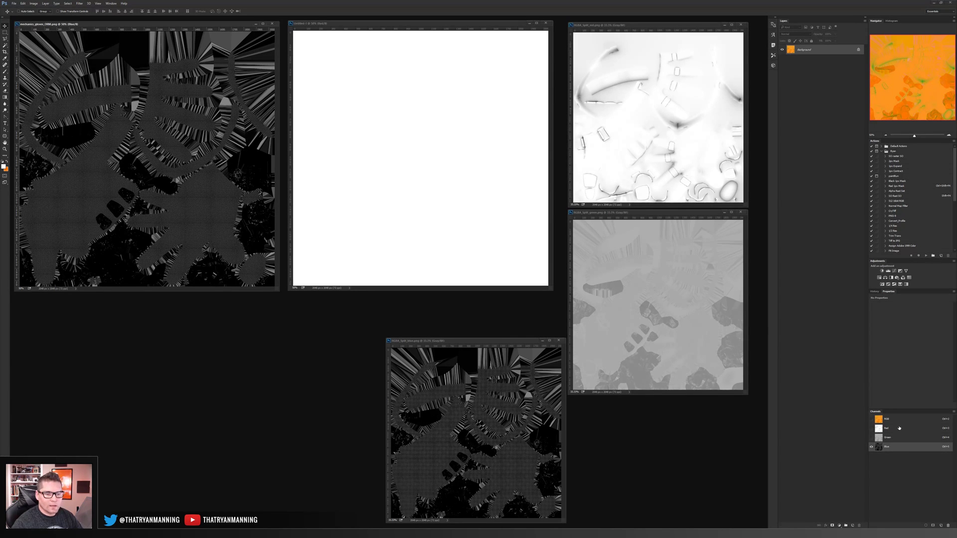
key("ctrl+2")
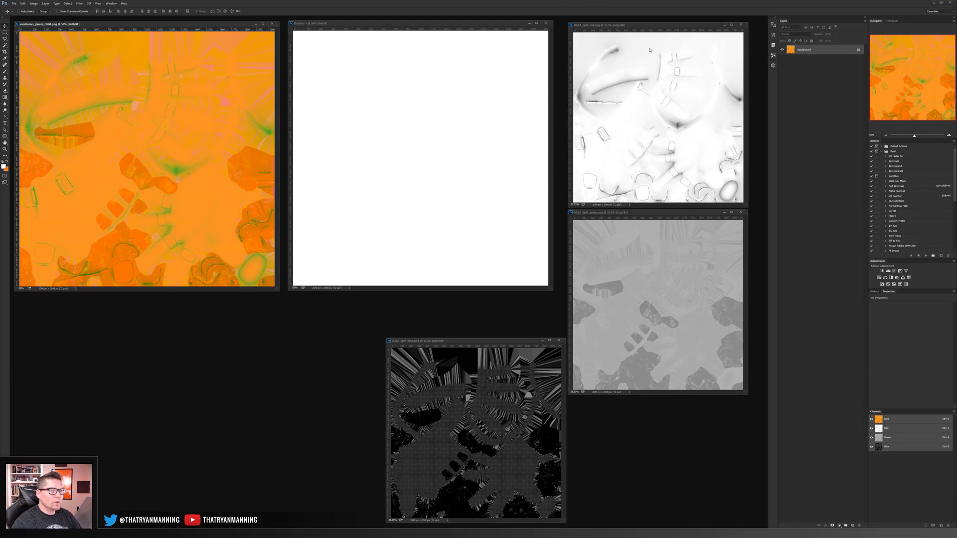
left_click(623, 25)
left_click(660, 219)
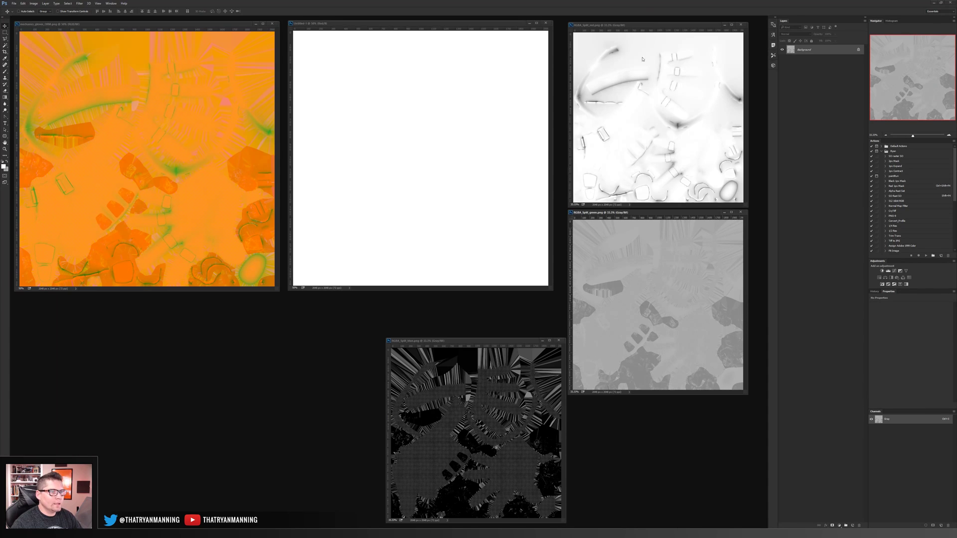
left_click(622, 28)
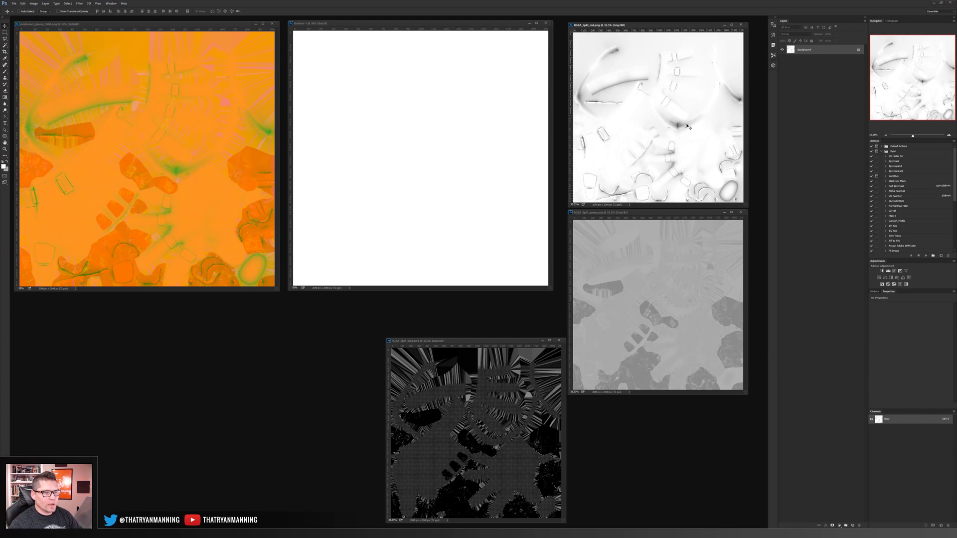
key("ctrl+a")
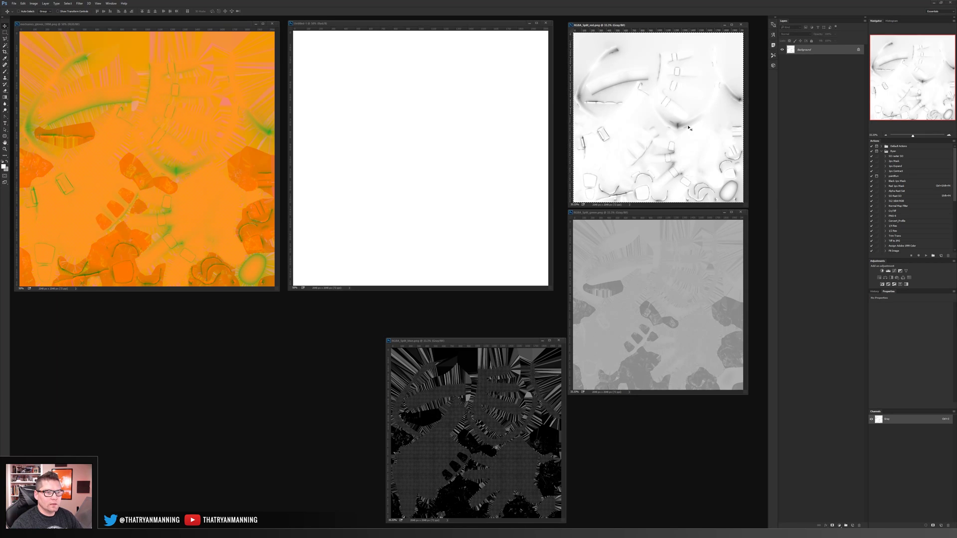
left_click(337, 26)
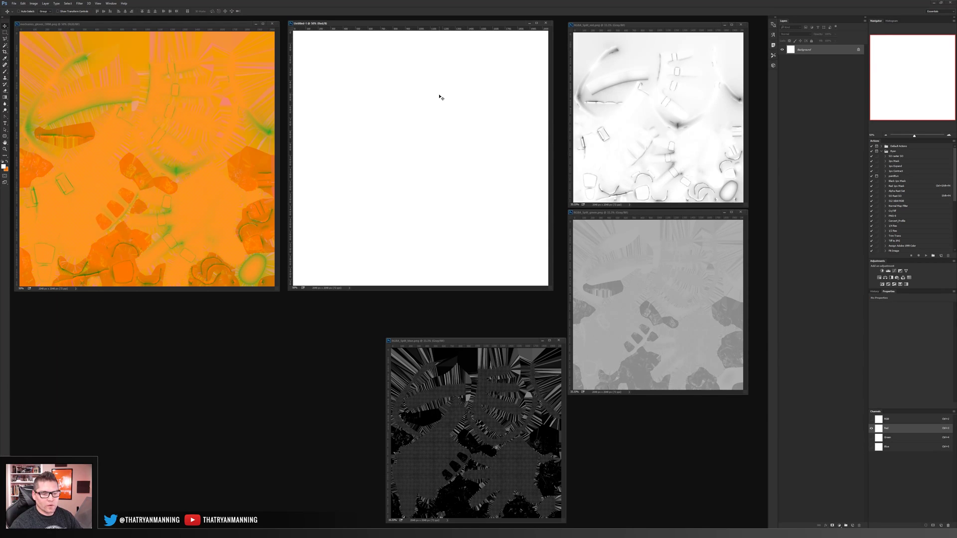
left_click(903, 421)
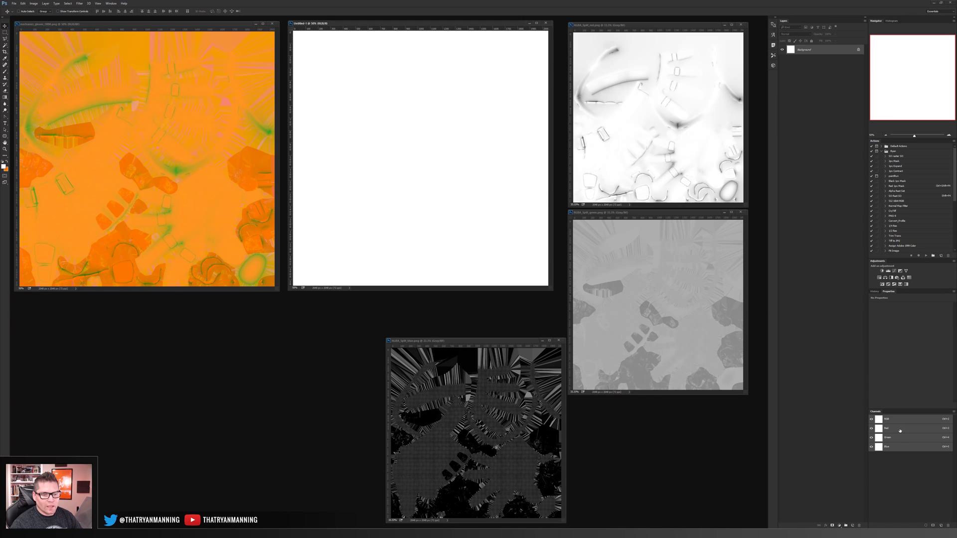
left_click(900, 430)
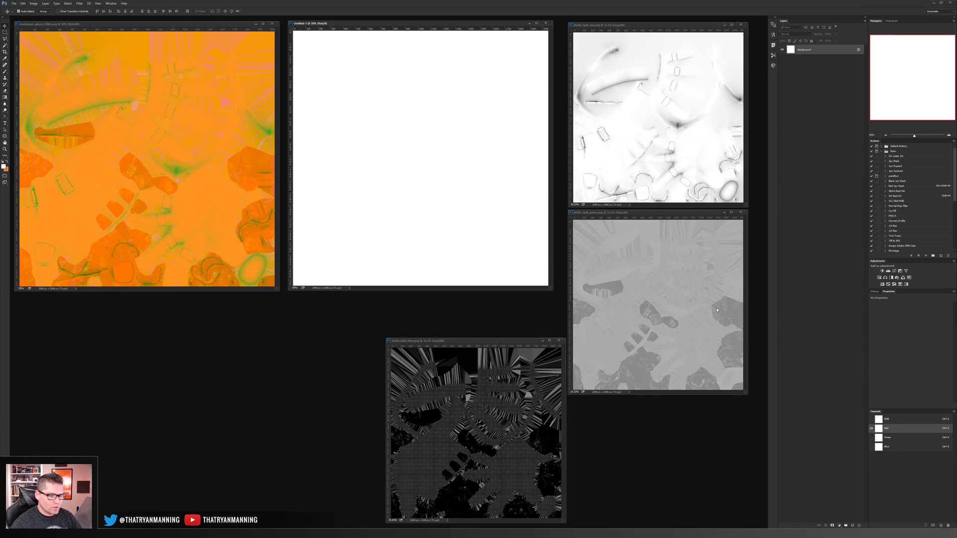
key("ctrl+v")
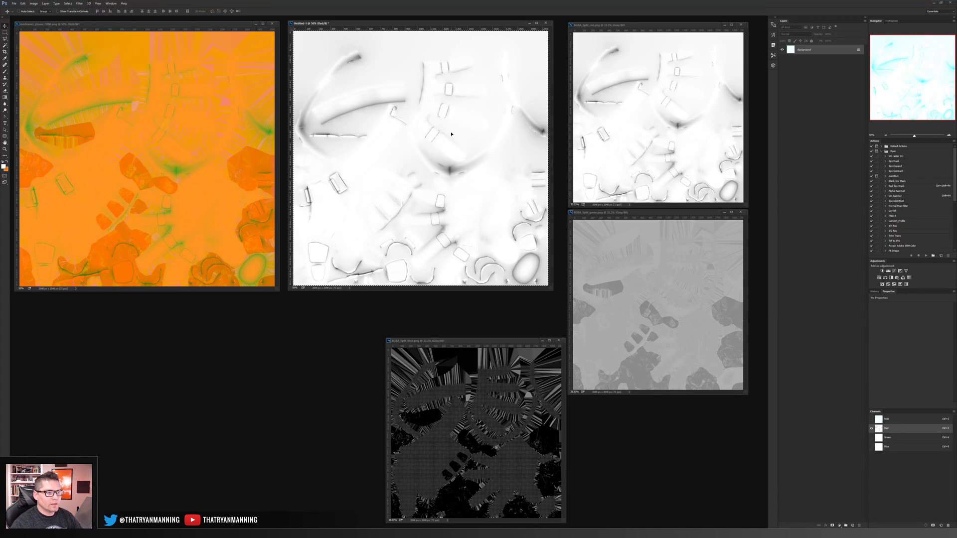
key("ctrl+z")
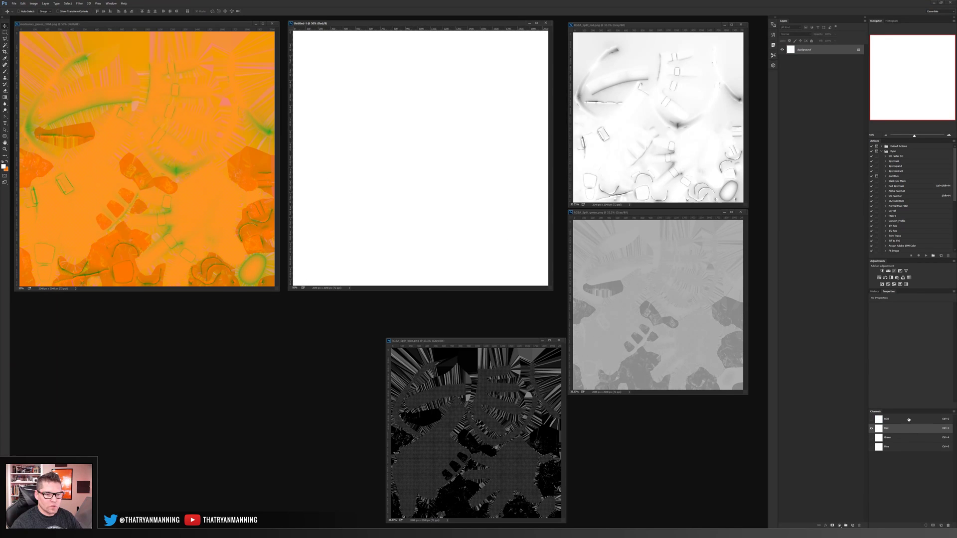
Step: Undo the red split map that was pasted as a new layer instead of a channel
left_click(908, 420)
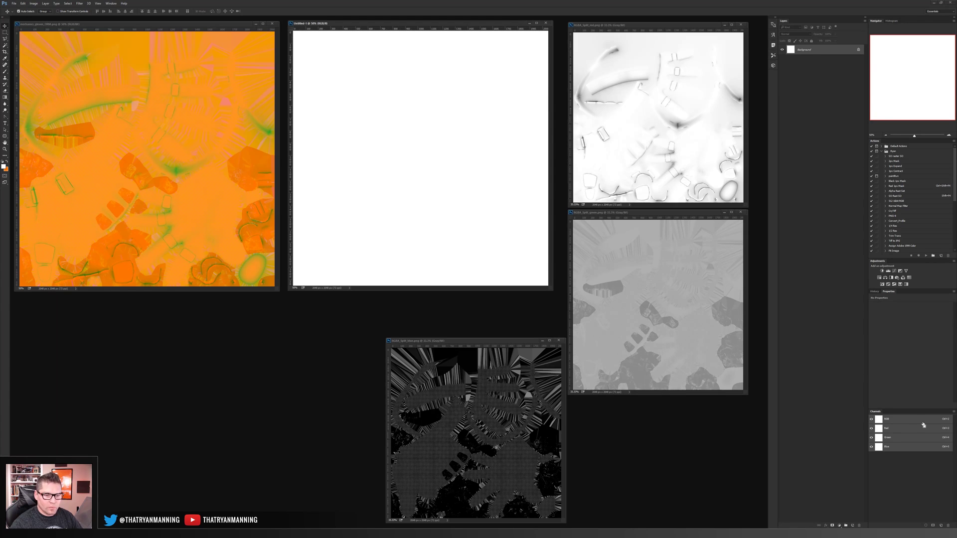
key("ctrl+v")
left_click(907, 428)
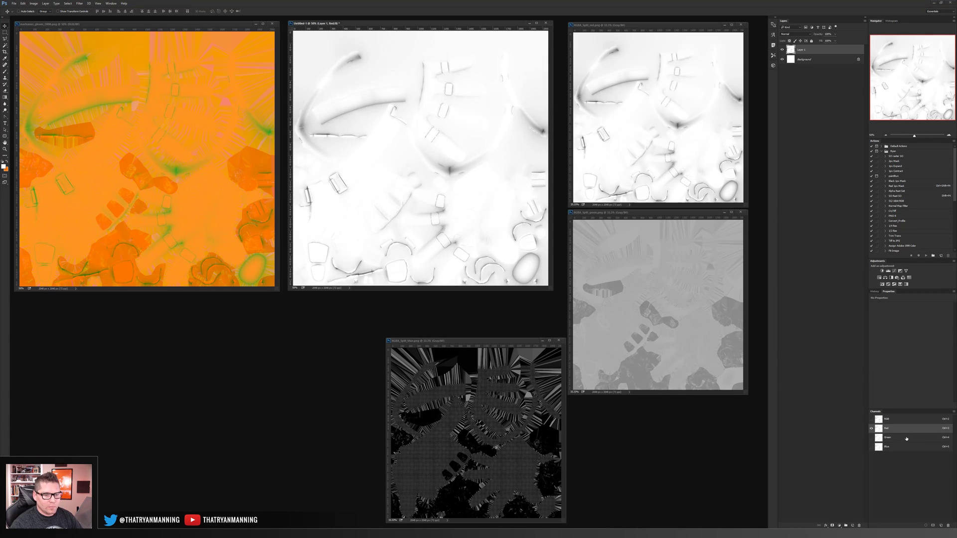
left_click(902, 422)
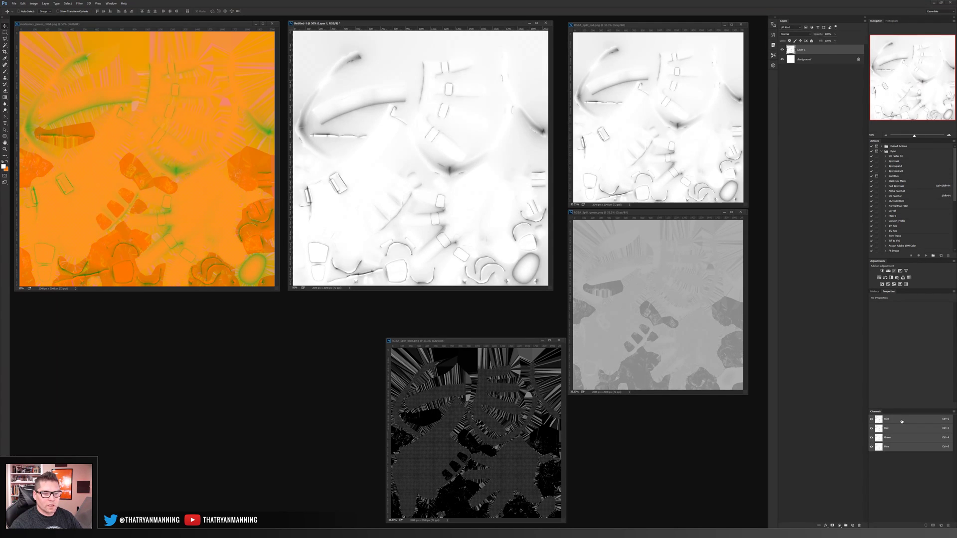
key("ctrl+z")
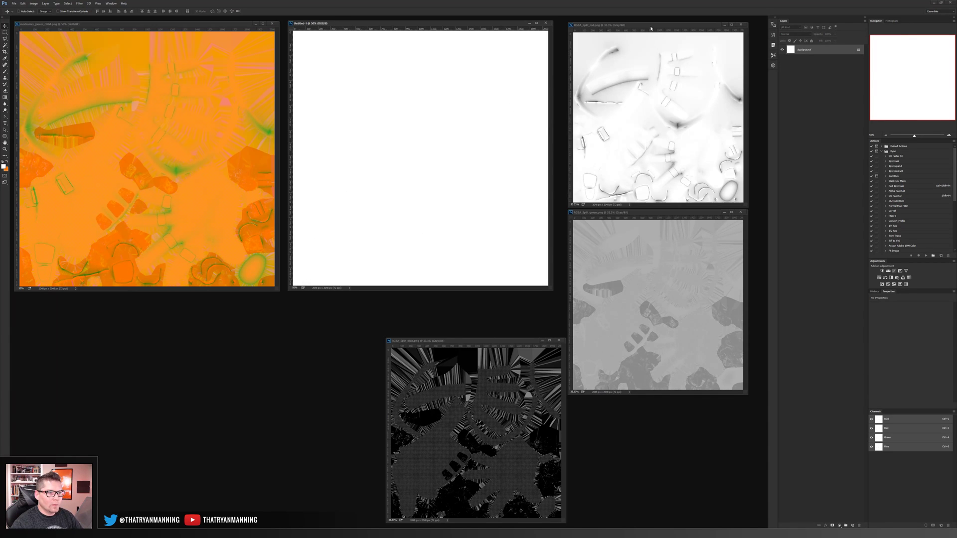
Step: Paste the red split map into Untitled-1's Red channel only
left_click(651, 29)
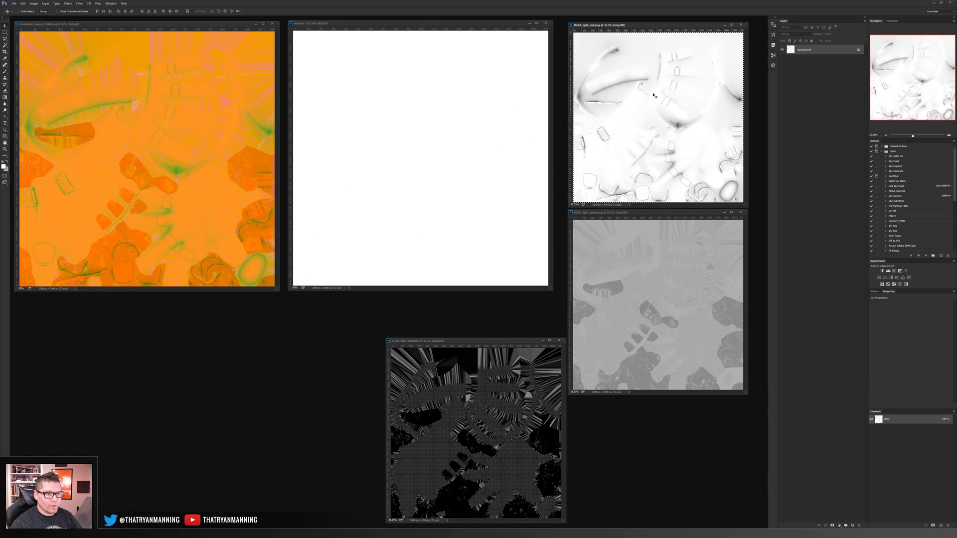
left_click(381, 25)
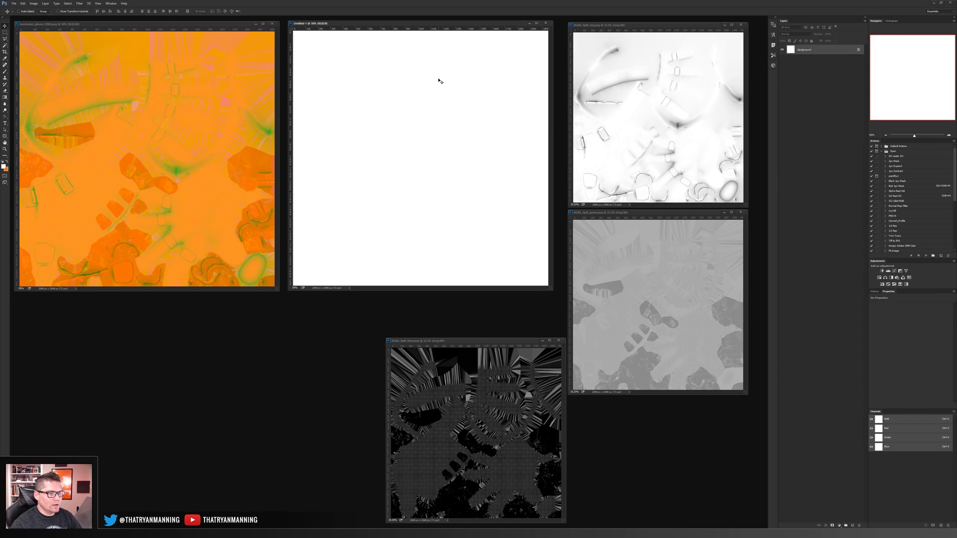
left_click(902, 428)
key("ctrl+v")
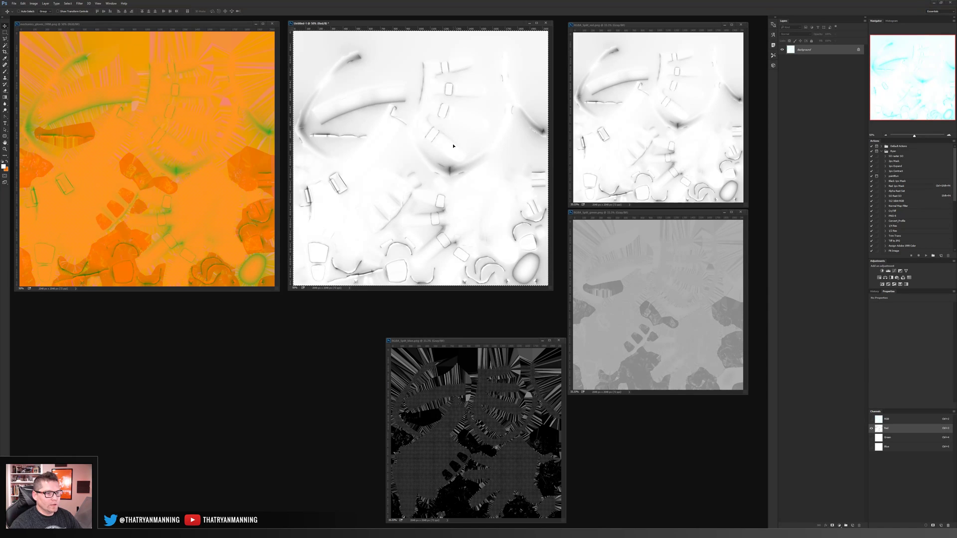
Step: Paste the whole green split map into Untitled-1's Green channel
left_click(680, 215)
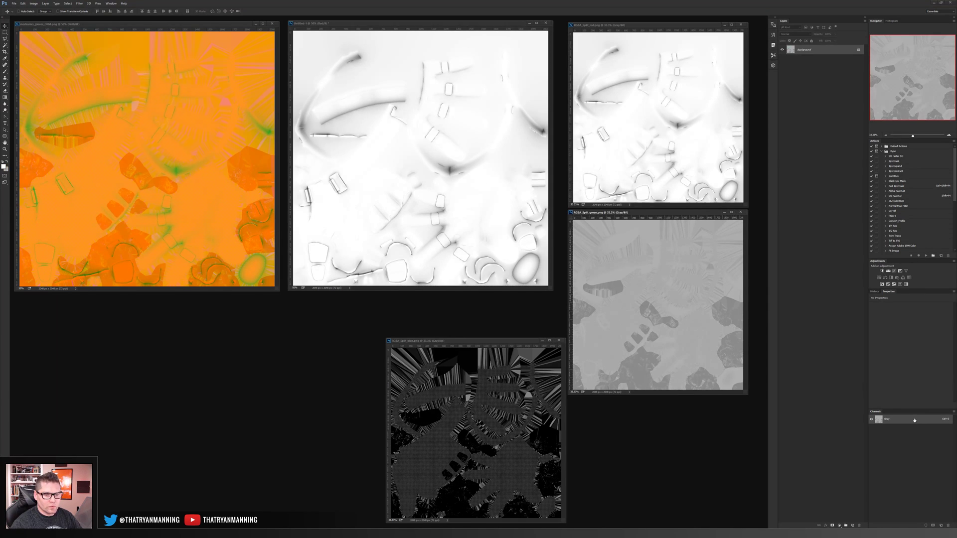
key("ctrl+a")
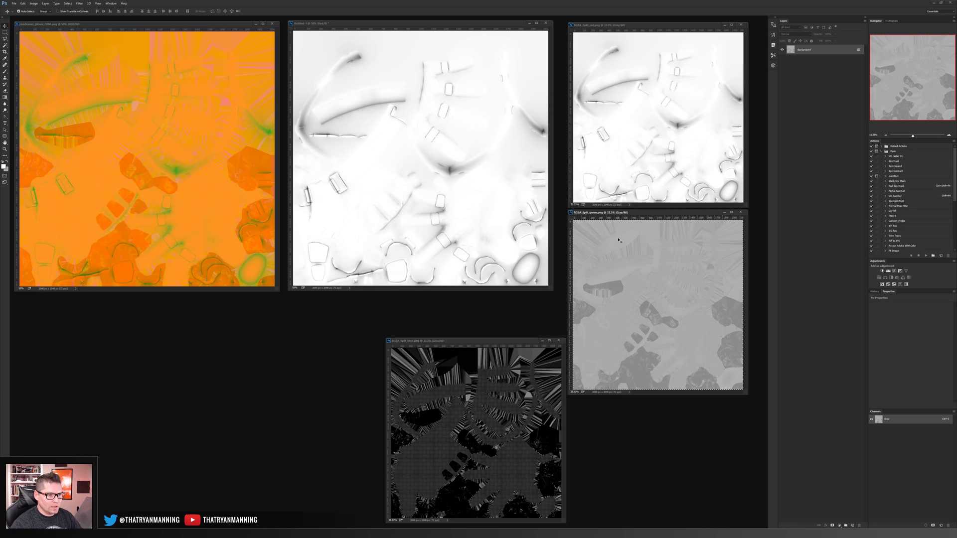
left_click(445, 27)
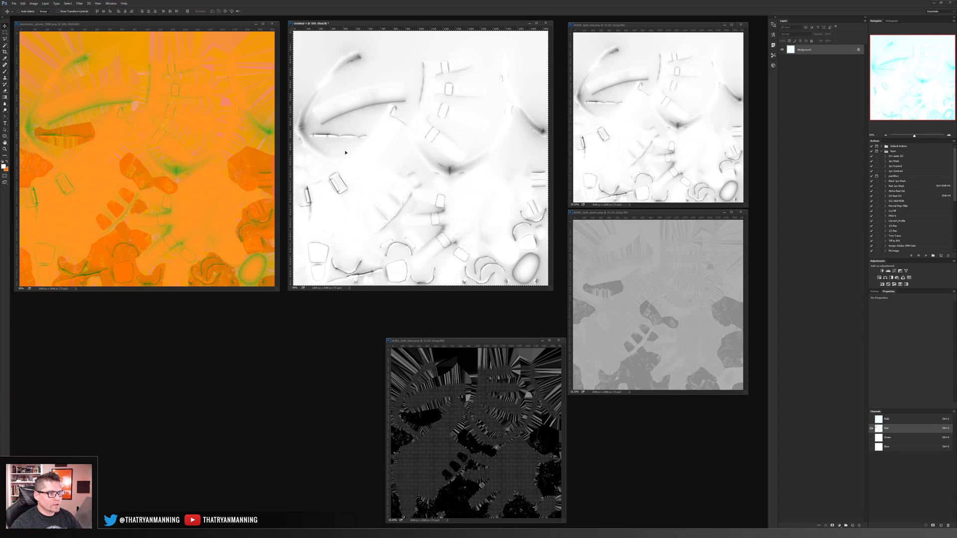
left_click(914, 437)
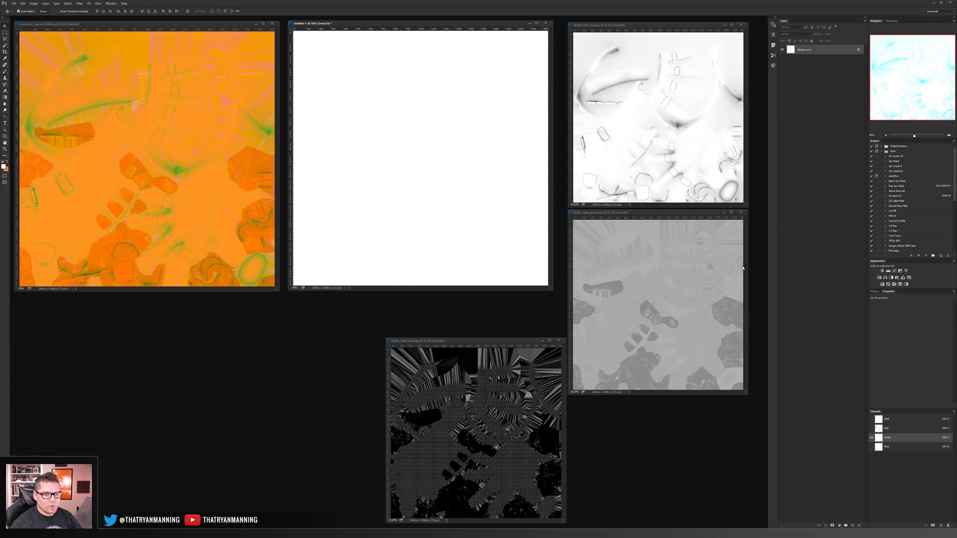
key("ctrl+v")
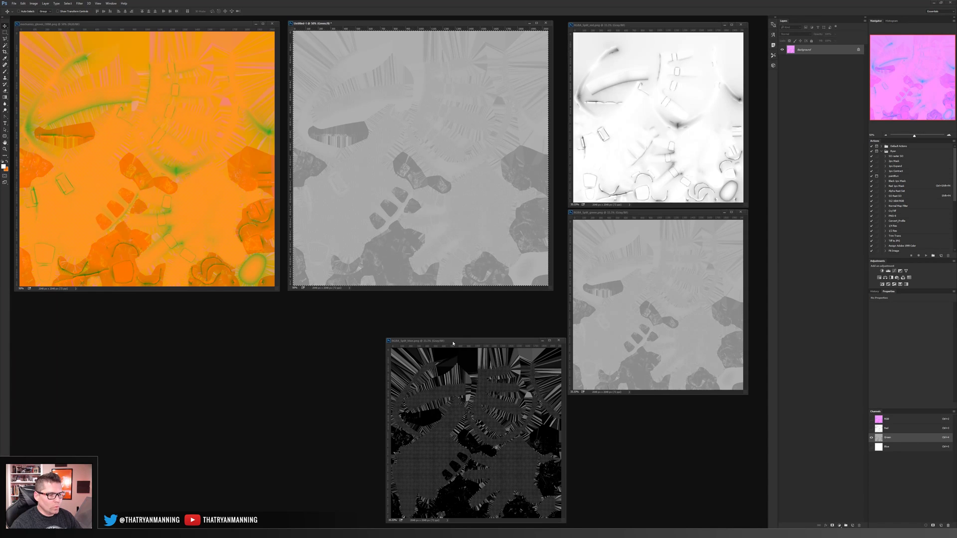
Step: Paste the whole blue split map into Untitled-1's Blue channel
left_click(453, 342)
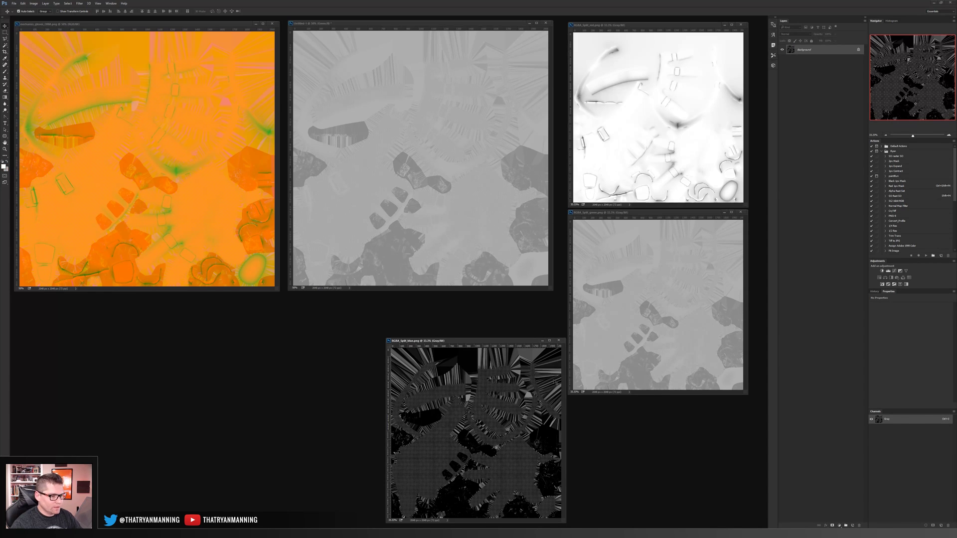
key("ctrl+a")
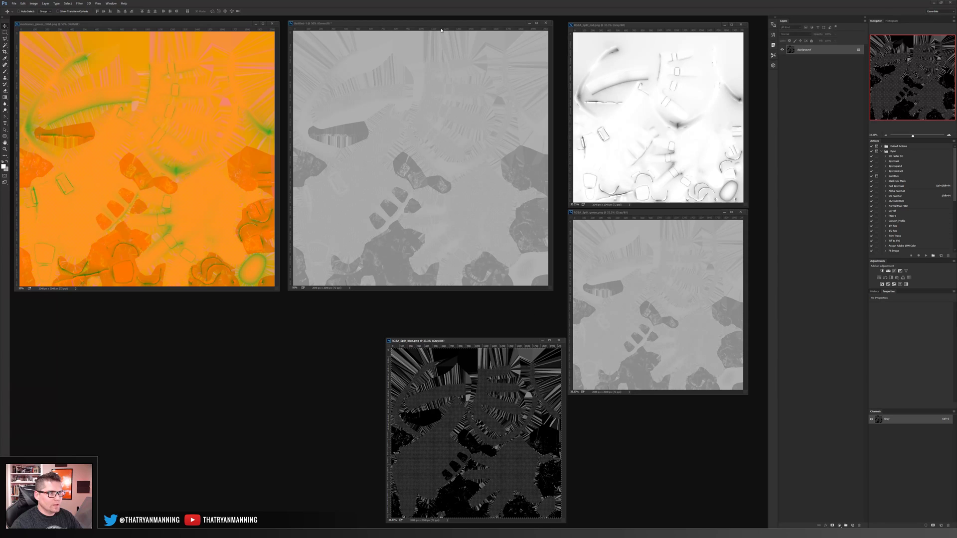
left_click(441, 30)
left_click(908, 447)
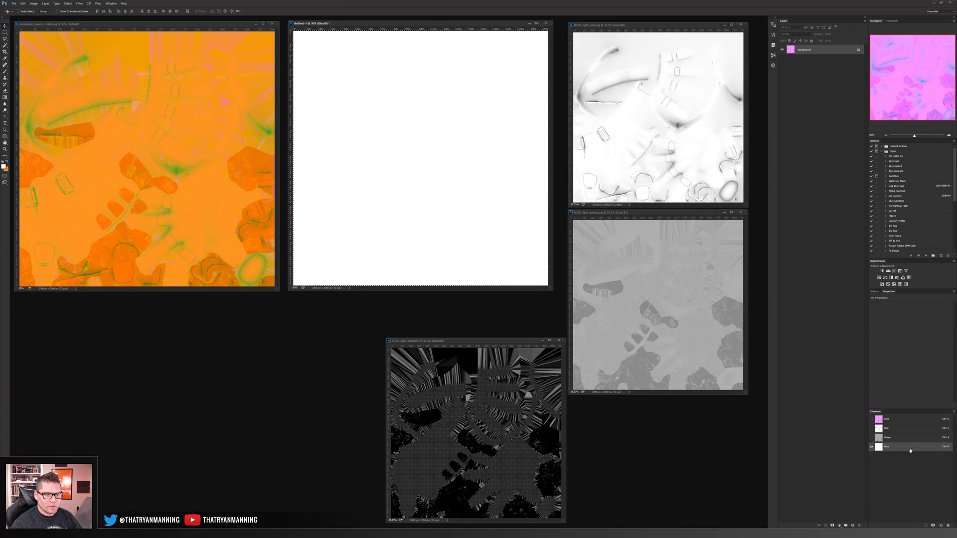
key("ctrl+v")
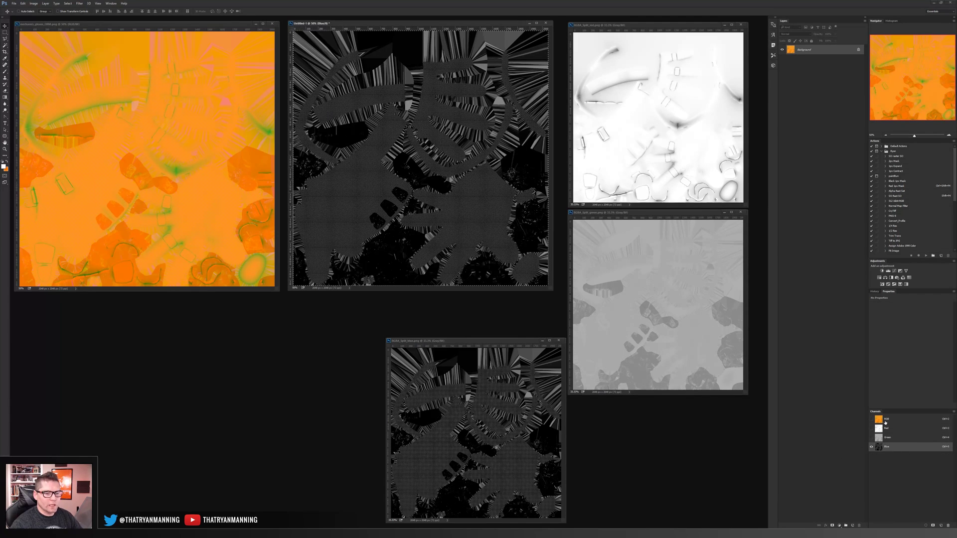
left_click(902, 418)
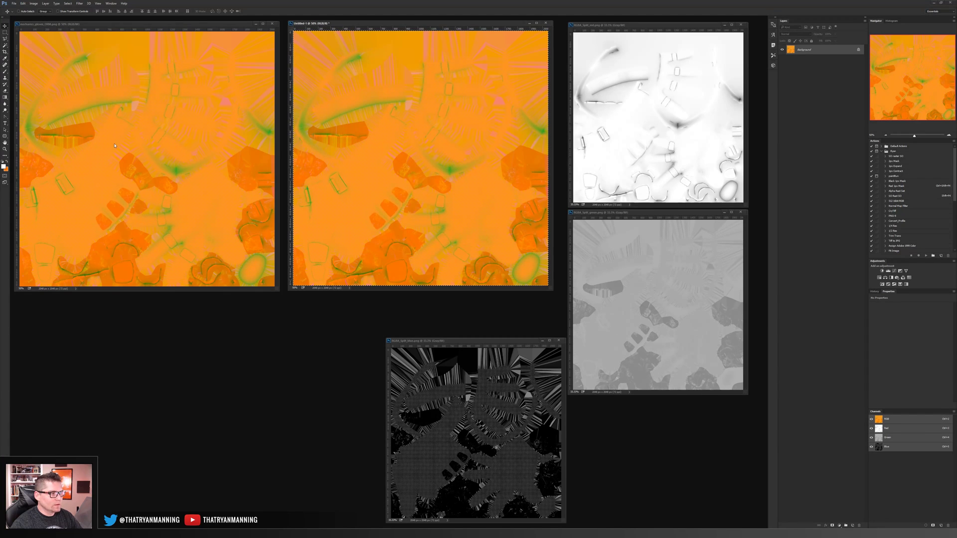
left_click(899, 429)
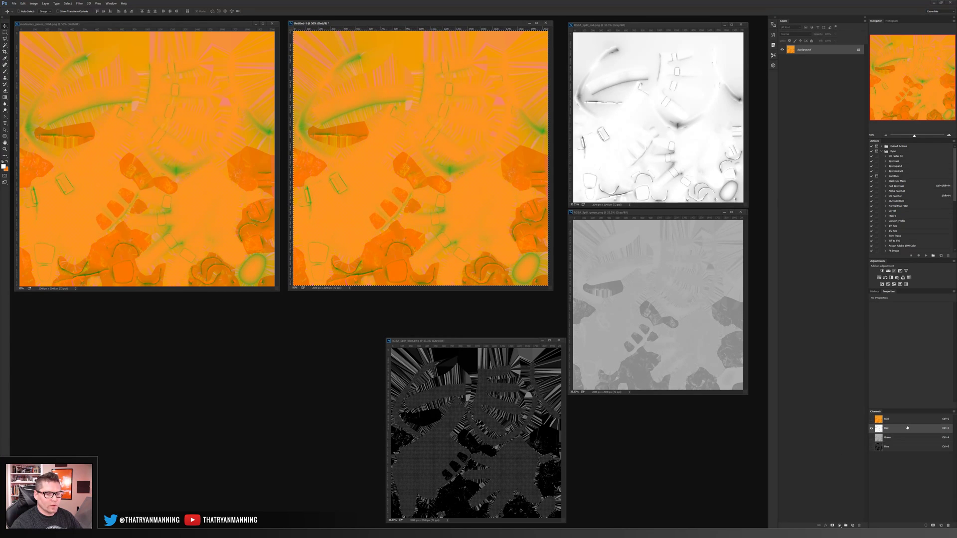
left_click(902, 437)
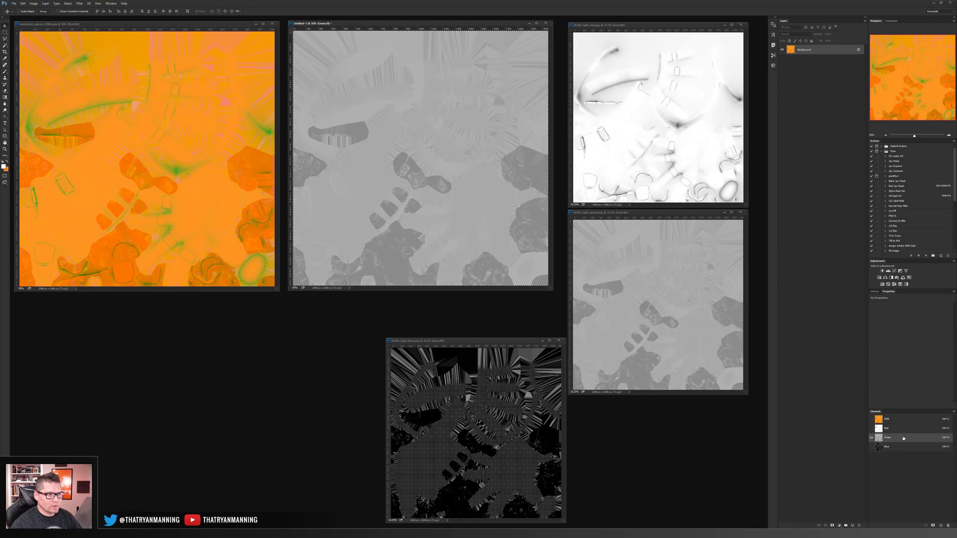
left_click(904, 448)
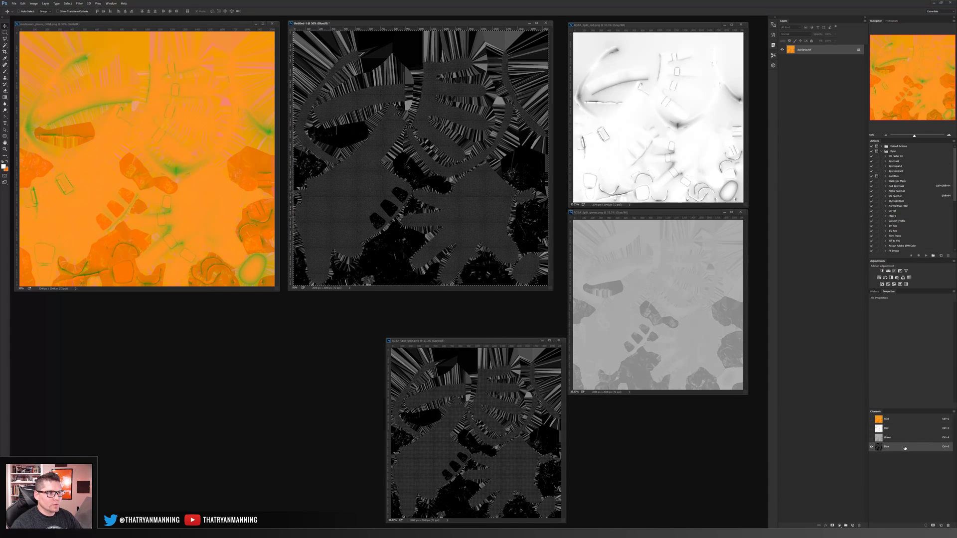
left_click(909, 420)
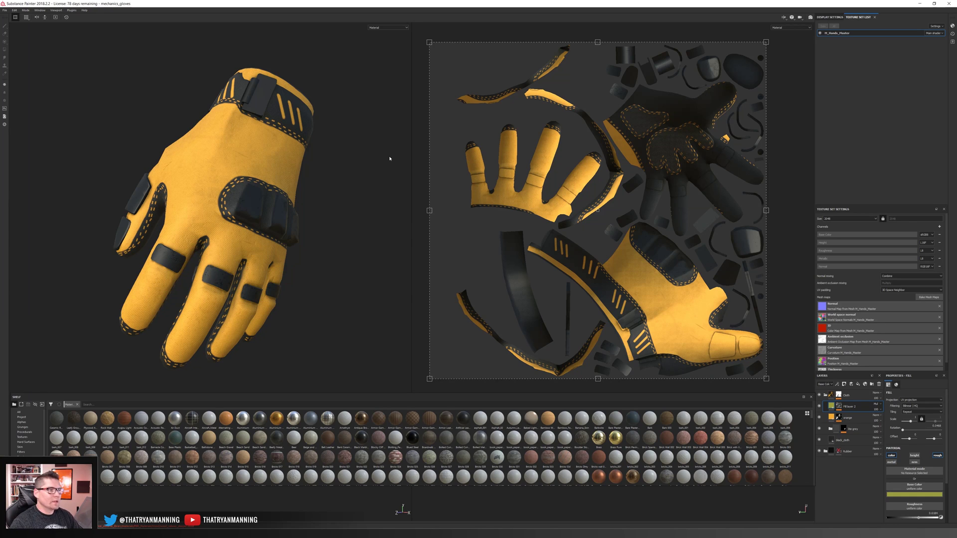
Step: Open Export Textures from the File menu and go to its Configuration page
left_click(4, 10)
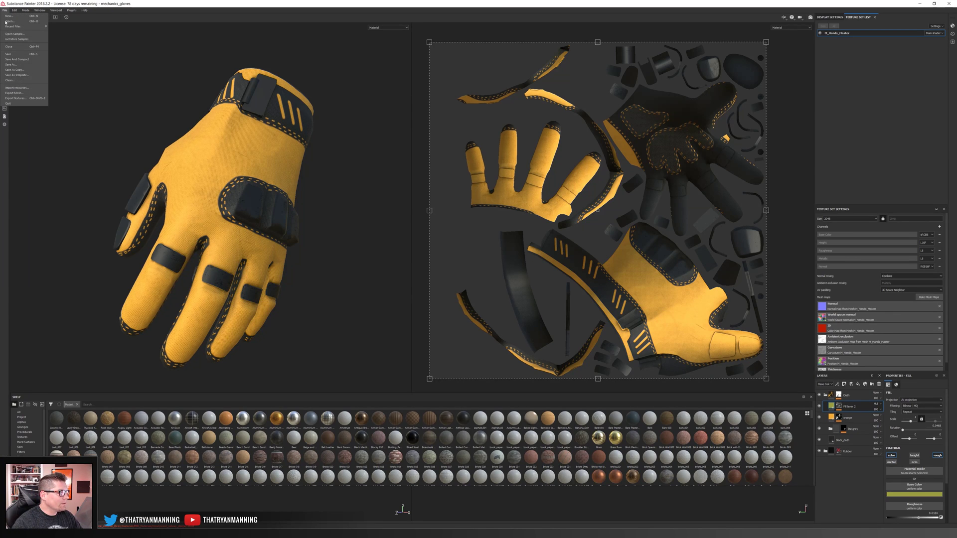
left_click(21, 99)
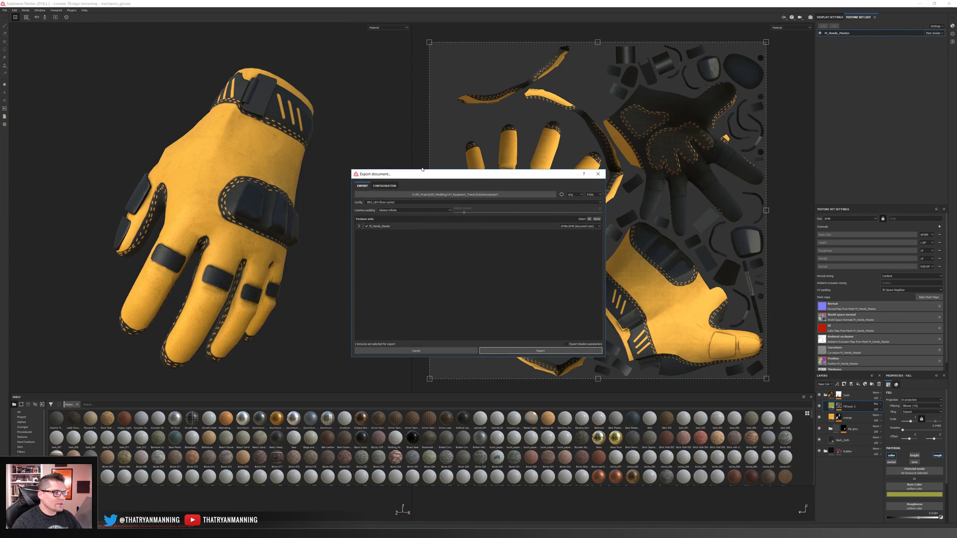
left_click_drag(418, 174, 321, 110)
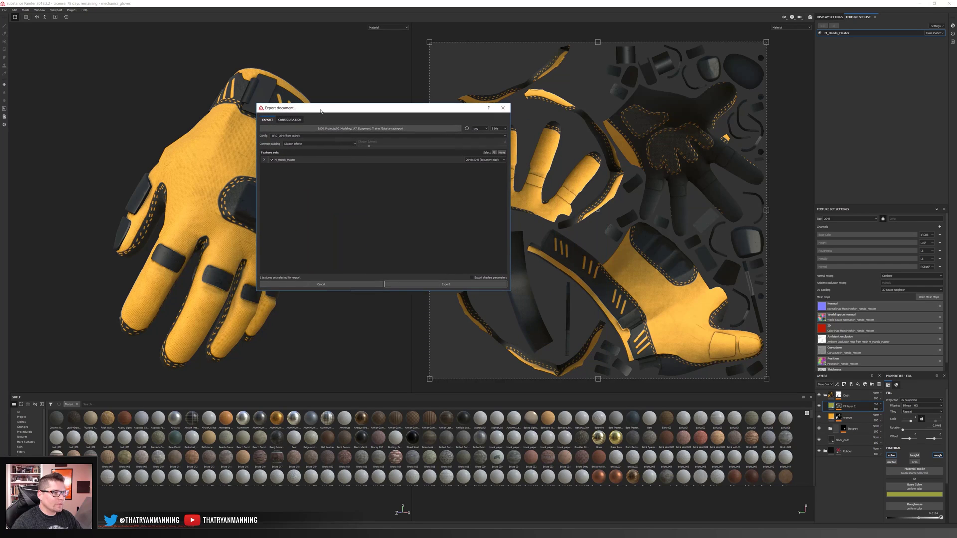
left_click(282, 120)
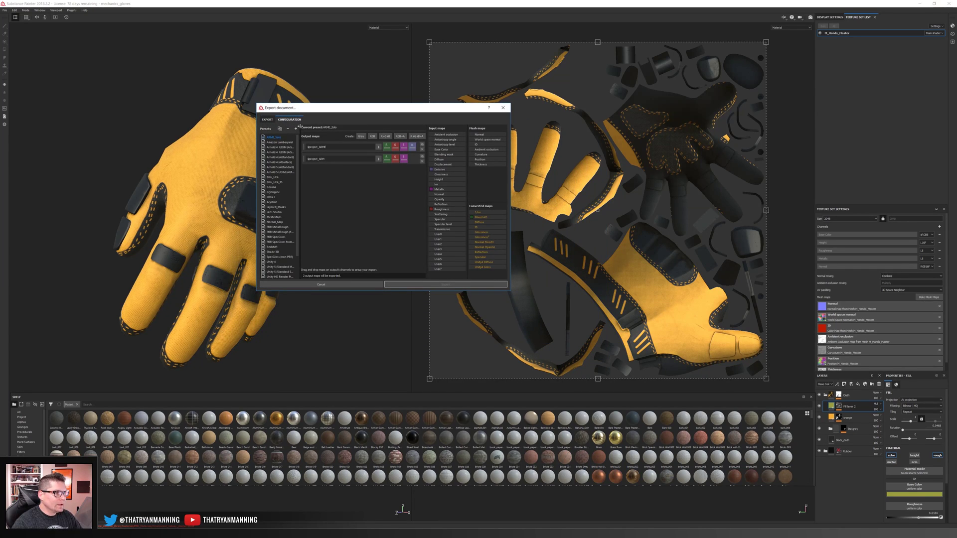
Step: Create a new export preset and delete the mistakenly added RGB output map
left_click(295, 129)
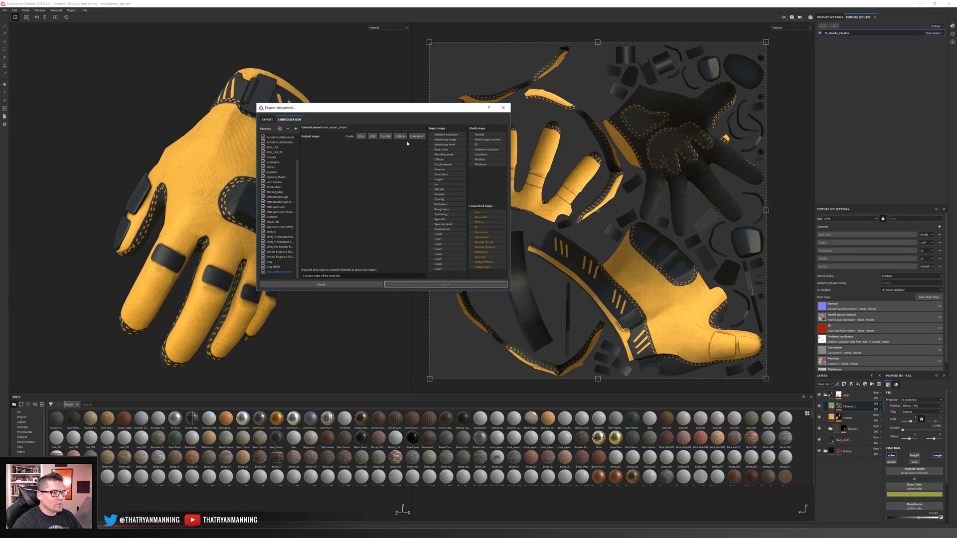
left_click(372, 136)
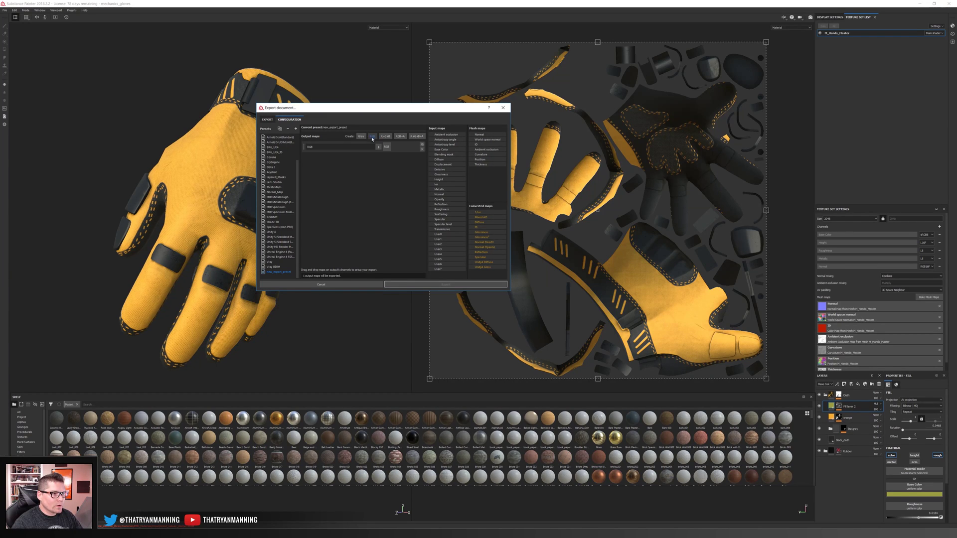
left_click(421, 150)
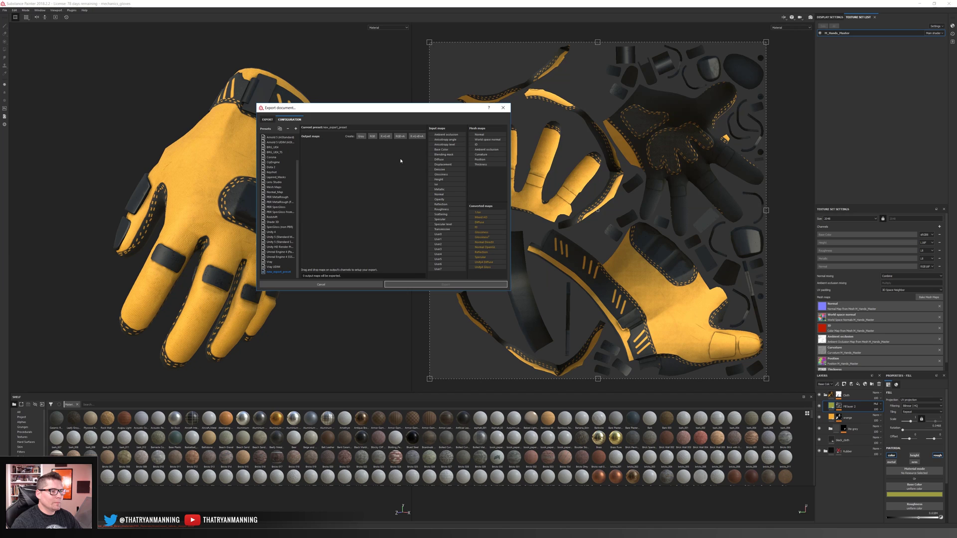
Step: Add an R+G+B output map and insert the $textureSet variable into its name
left_click(385, 136)
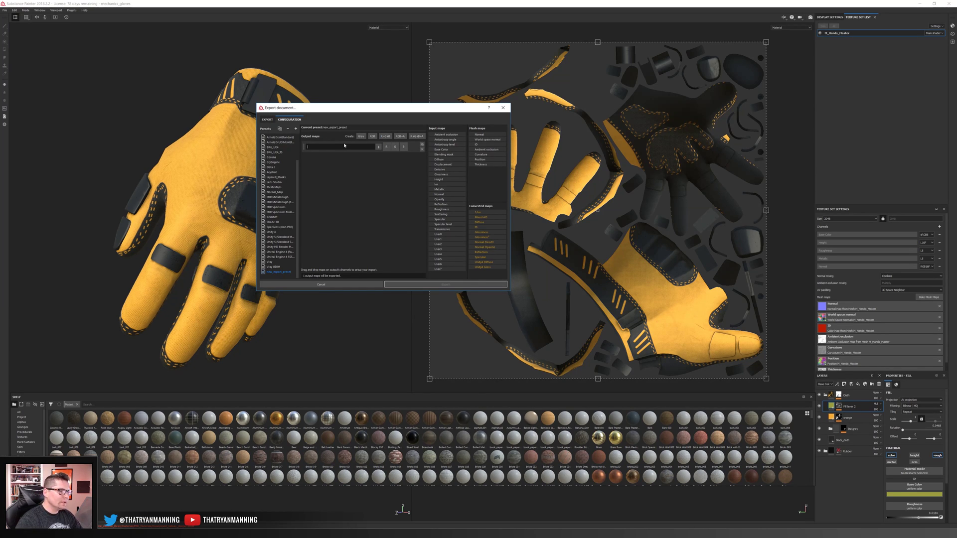
left_click(378, 147)
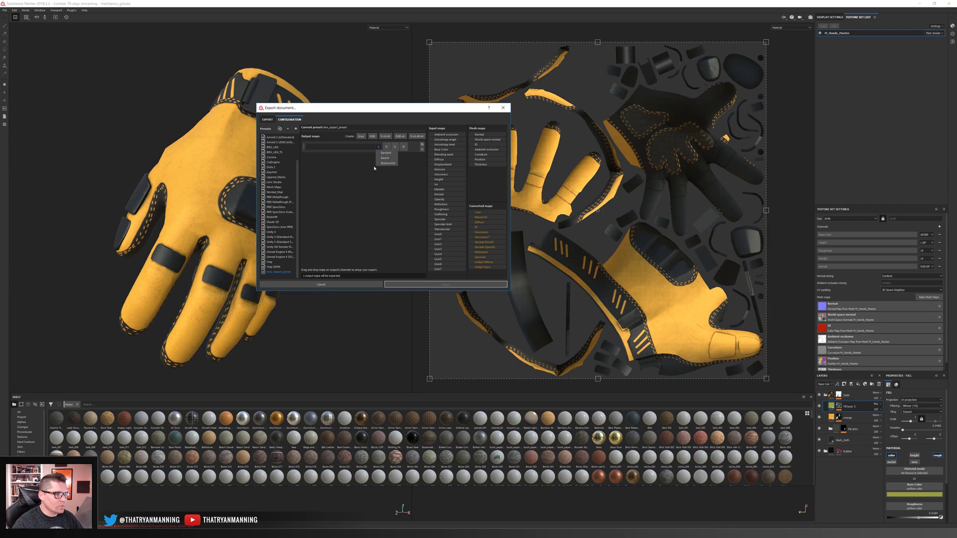
left_click(388, 163)
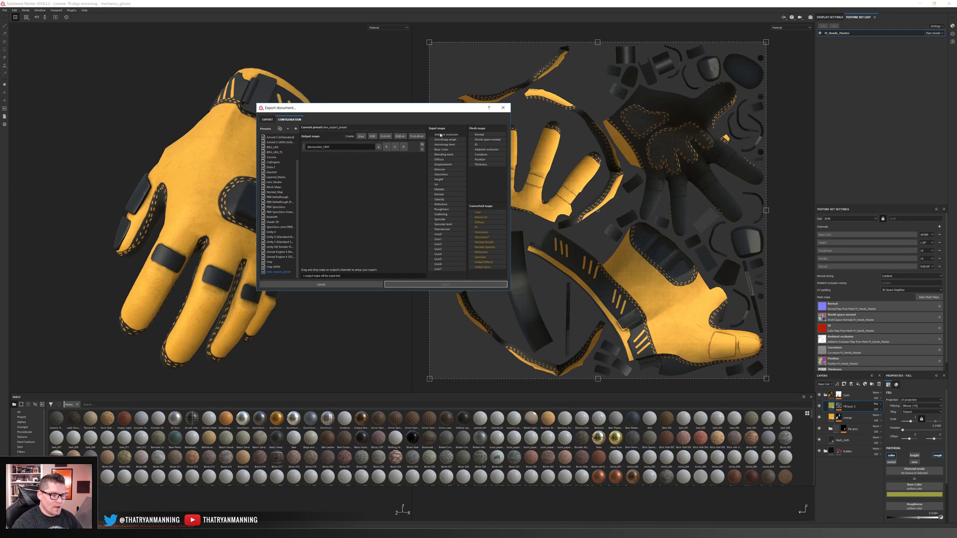
Step: Assign Mixed AO to R, Roughness to G and Metallic to B, each as a Gray channel
left_click_drag(479, 217, 389, 148)
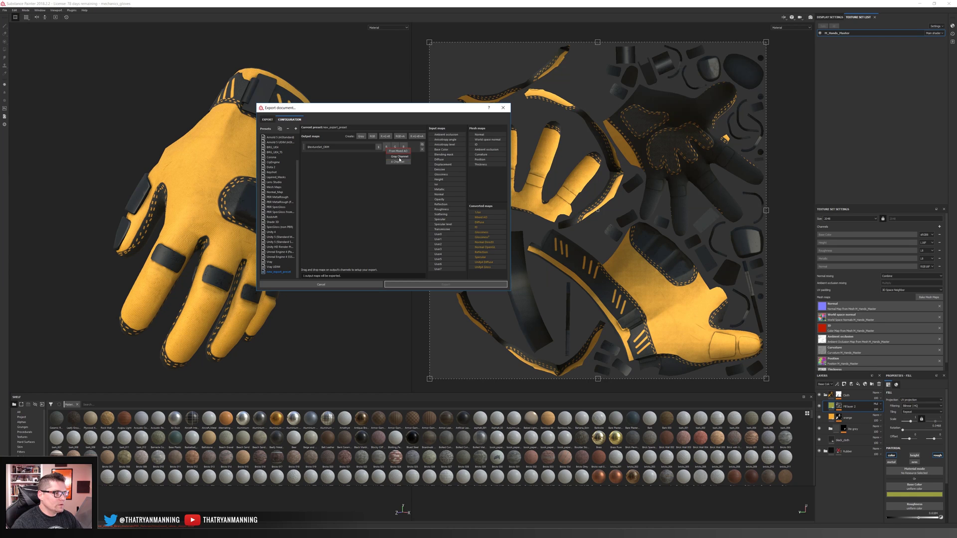
left_click(399, 159)
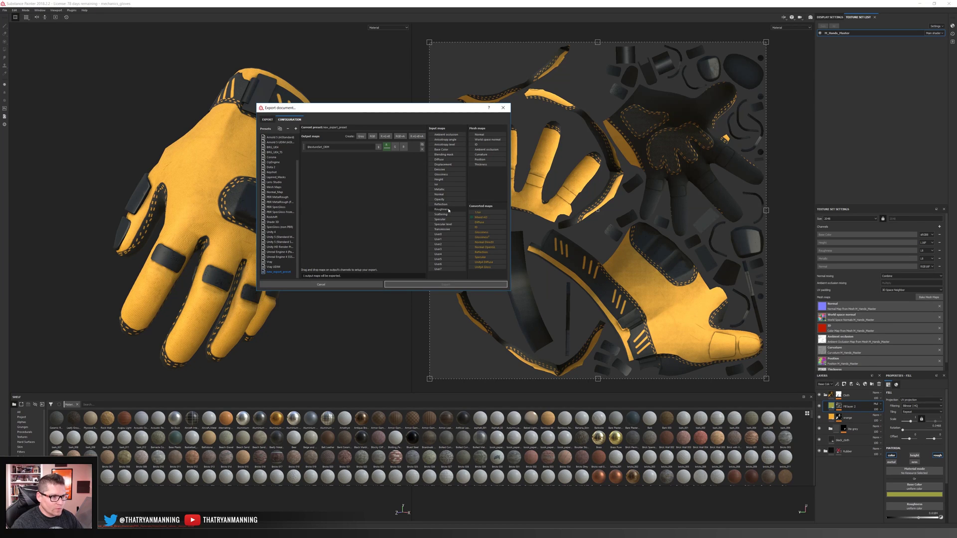
left_click_drag(449, 210, 395, 146)
left_click(410, 155)
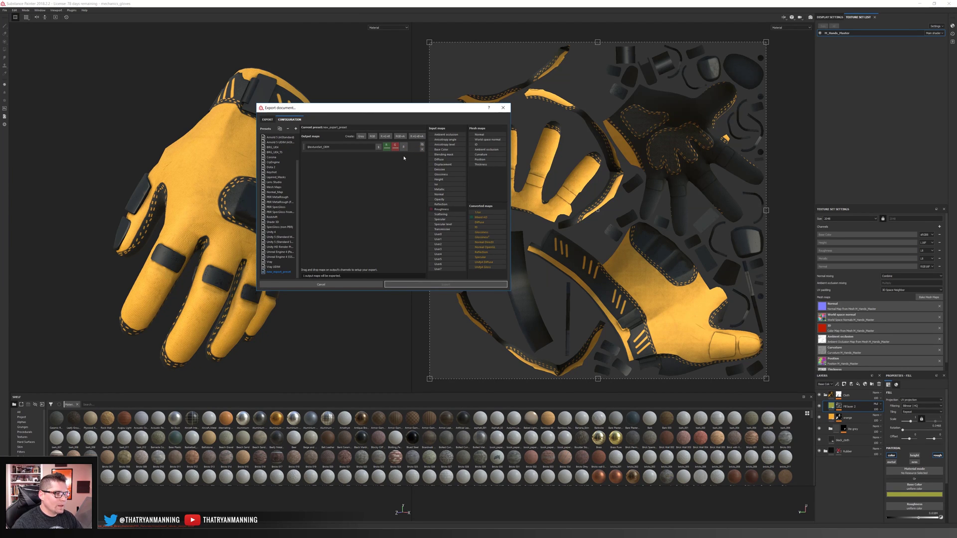
left_click_drag(439, 190, 404, 147)
left_click(415, 156)
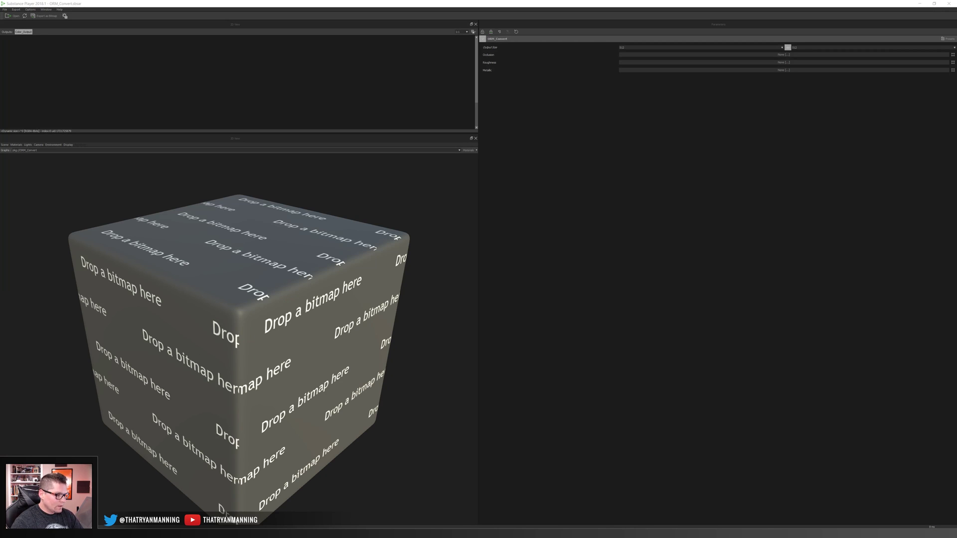
key("alt+Tab")
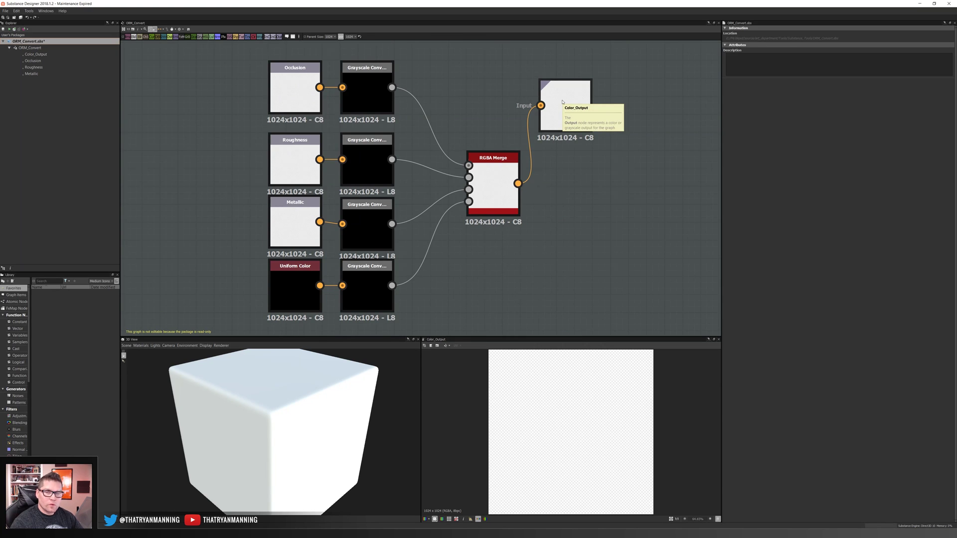
key("alt+Tab")
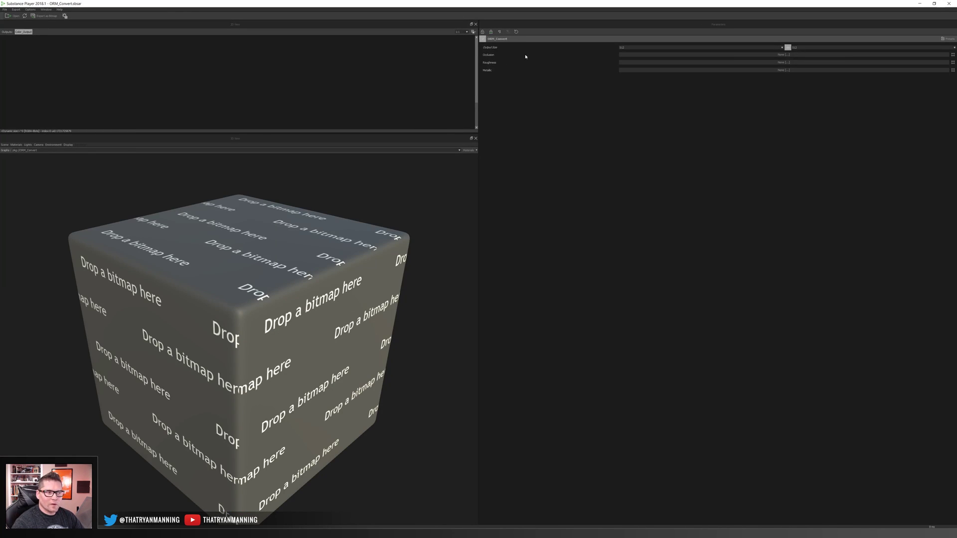
Step: Set the output size to 2048 and load the red split image as Occlusion
left_click(672, 47)
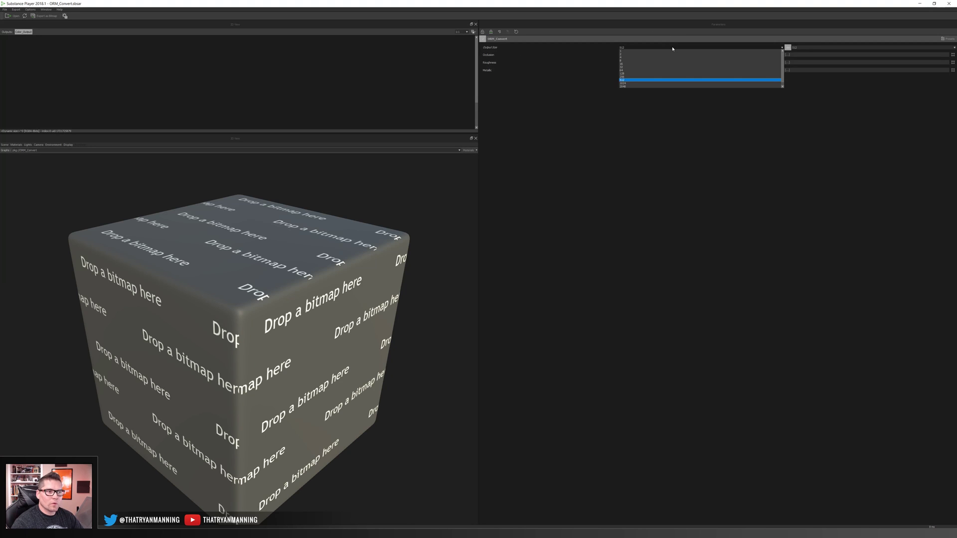
left_click(637, 86)
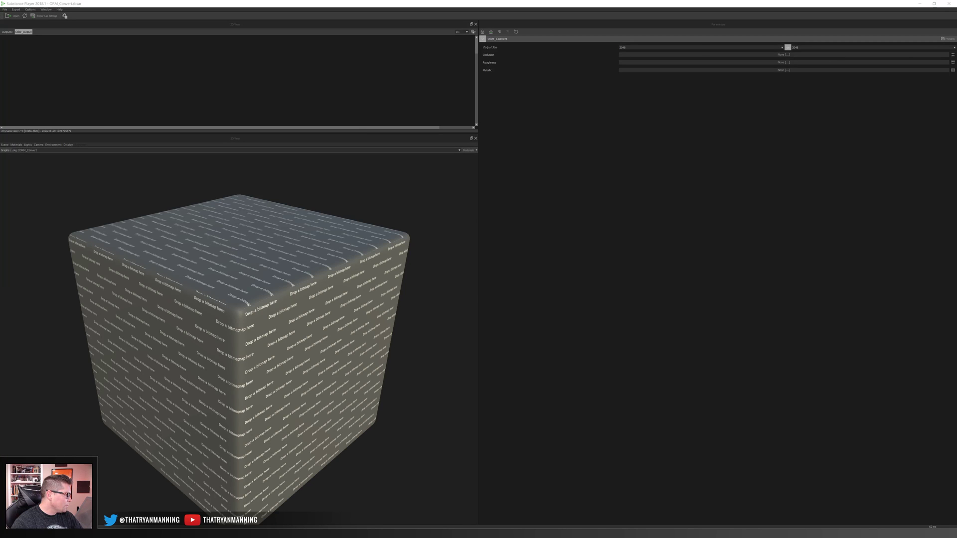
left_click_drag(741, 215, 737, 127)
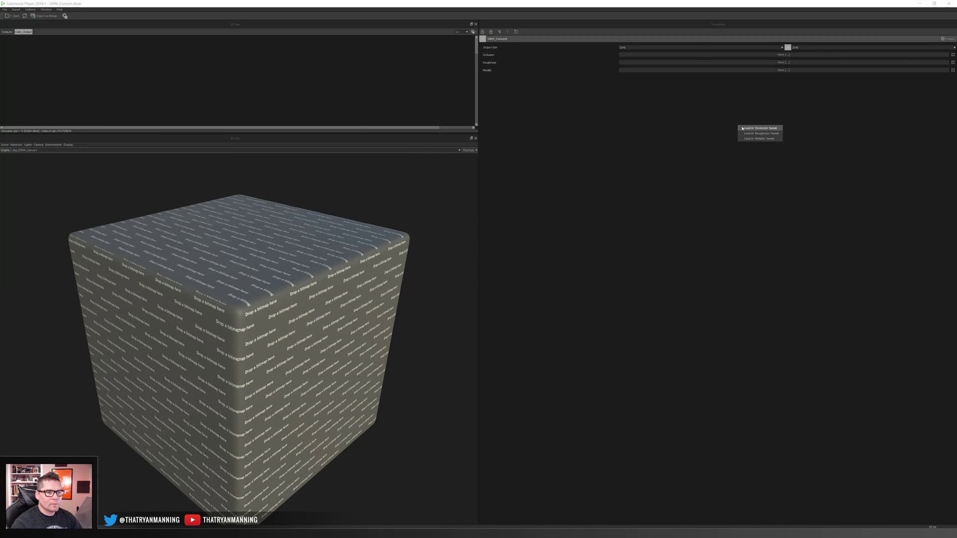
left_click(745, 128)
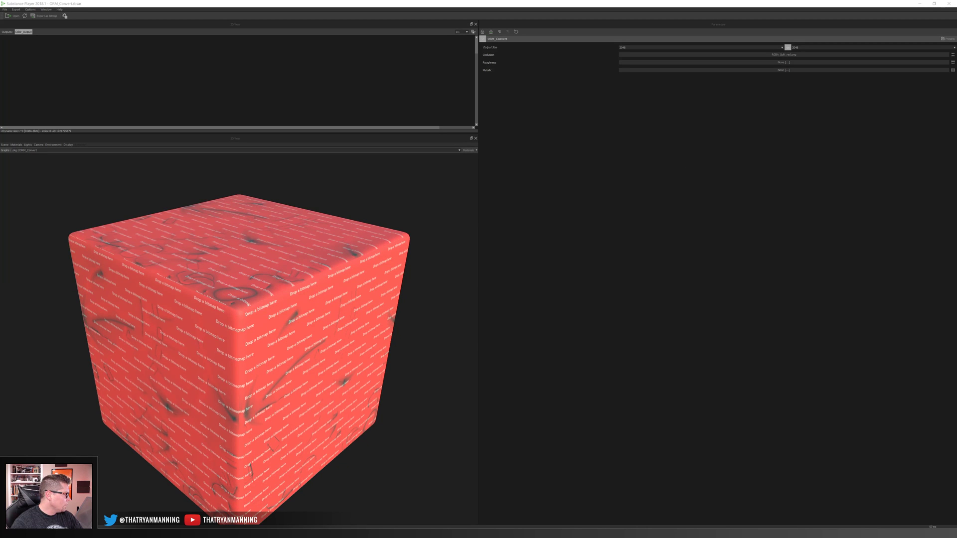
Step: Load the green split image as Roughness and the blue split image as Metallic
left_click_drag(549, 294, 772, 168)
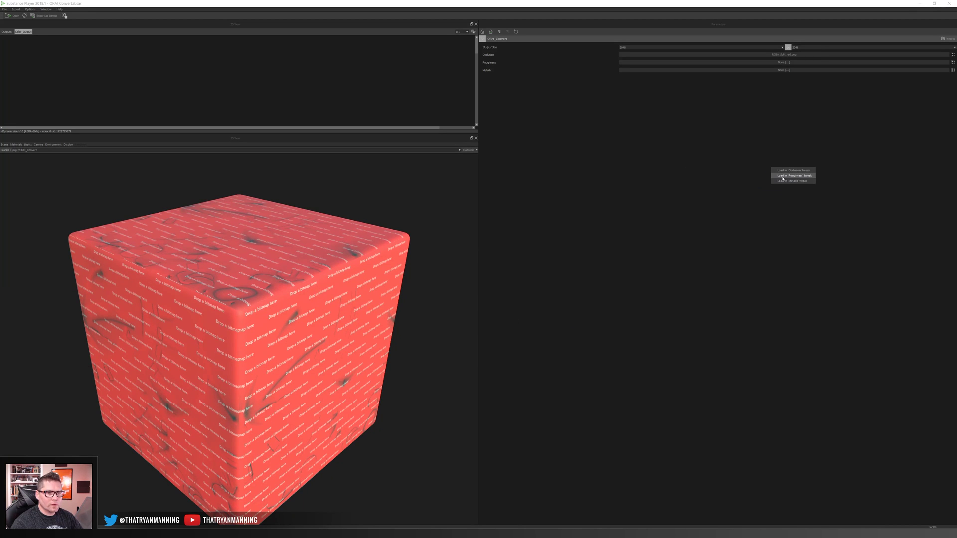
left_click(793, 176)
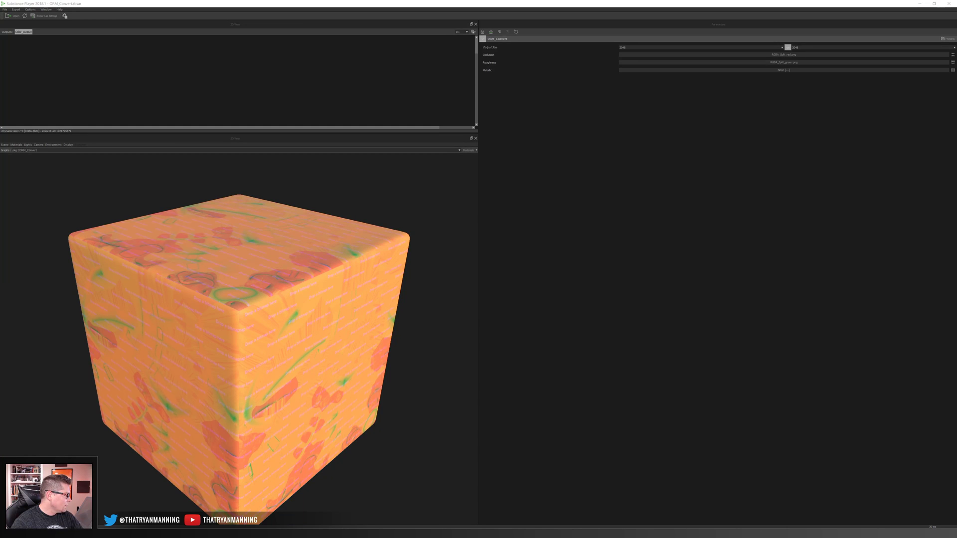
left_click_drag(696, 267, 664, 222)
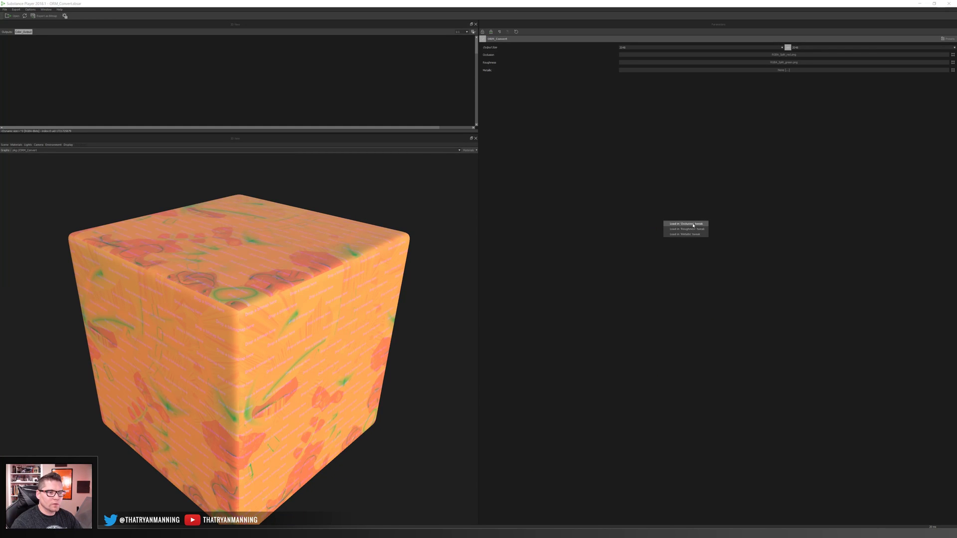
left_click(690, 235)
left_click_drag(455, 239, 415, 378)
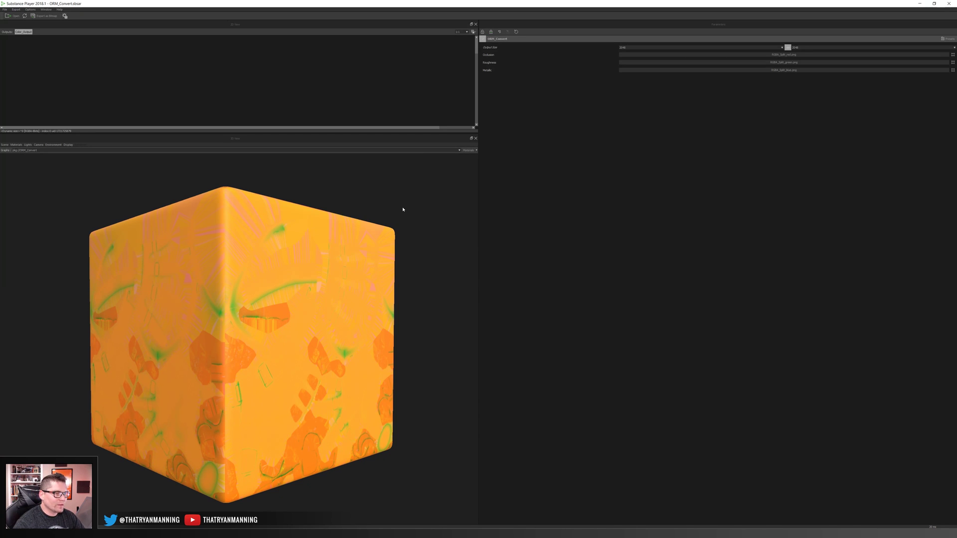
left_click_drag(403, 210, 406, 218)
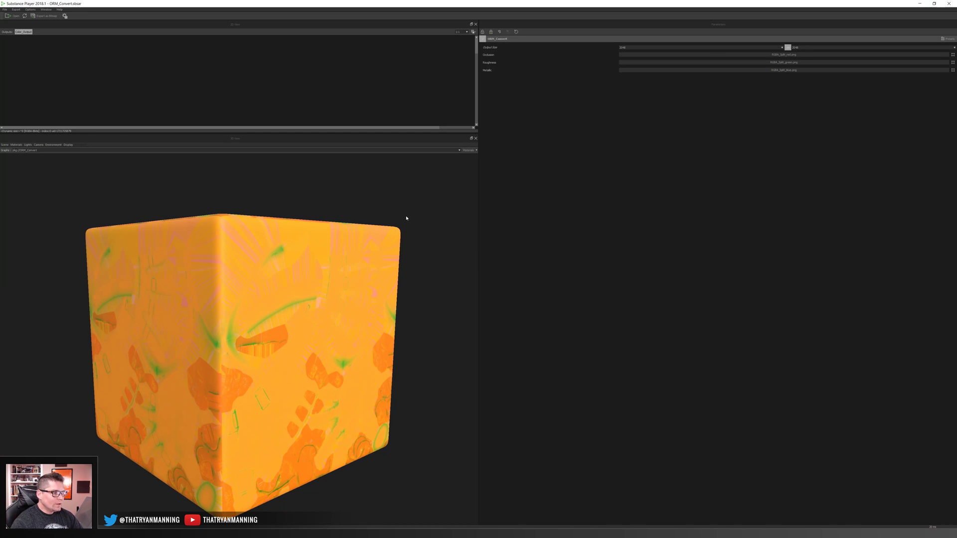